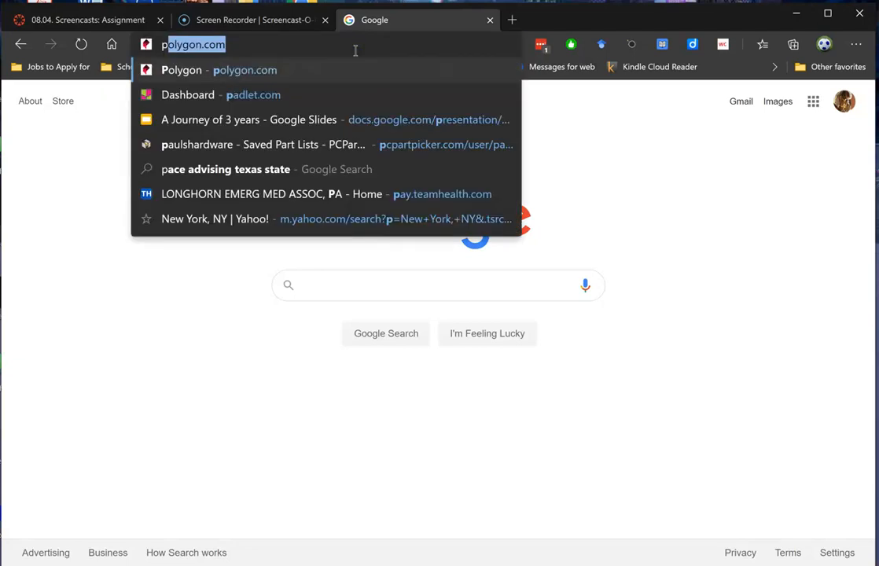
Step: Open the Padlet website at padlet.com
key(BackSpace)
key(BackSpace)
key(BackSpace)
text(ade)
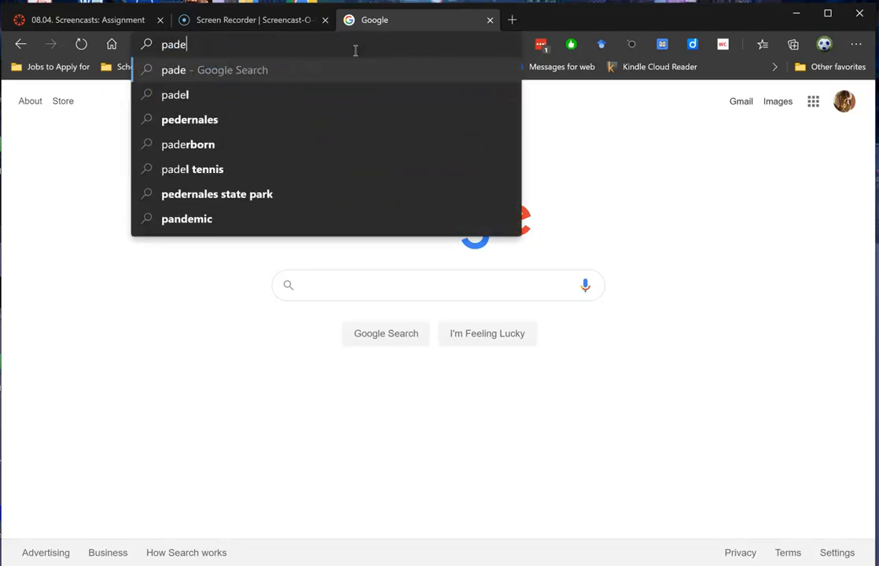
key(BackSpace)
key(Down)
key(Down)
key(Down)
key(Up)
key(Up)
key(Return)
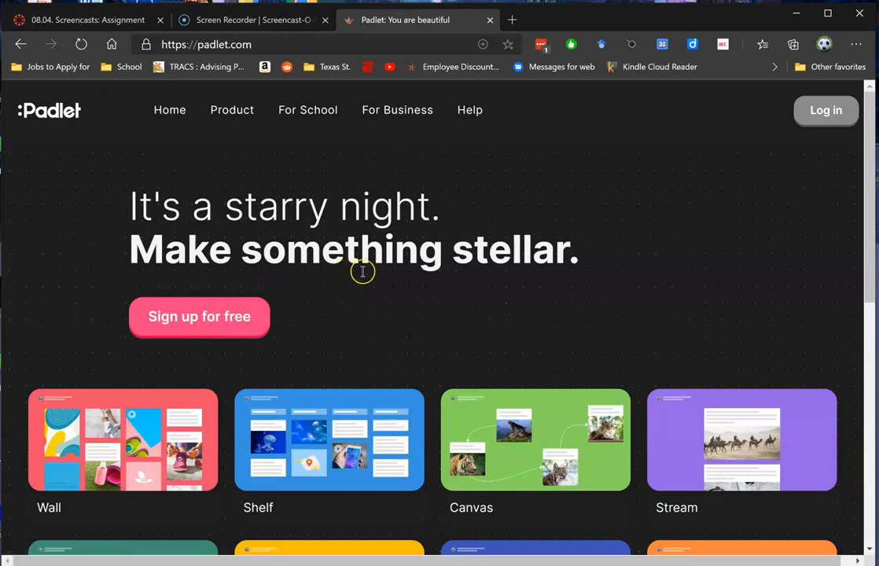
Step: Log in to the Padlet account with the prefilled e-mail and password
click(802, 125)
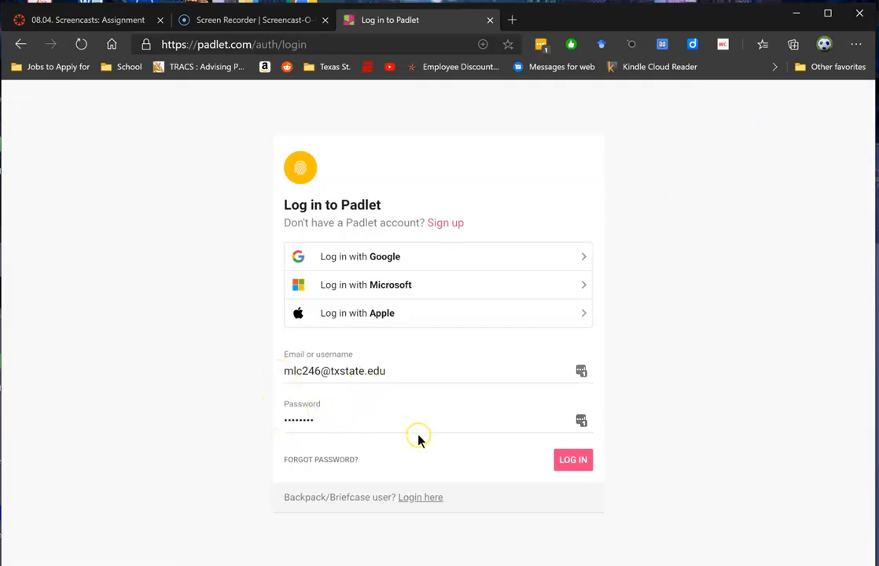
click(566, 464)
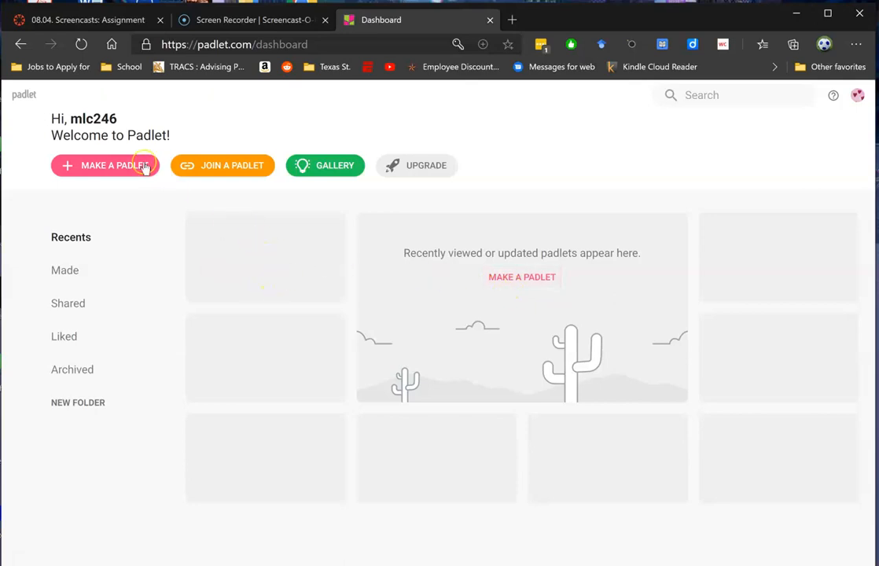
Step: Look over the blank layouts and create a new padlet from one of them
click(523, 288)
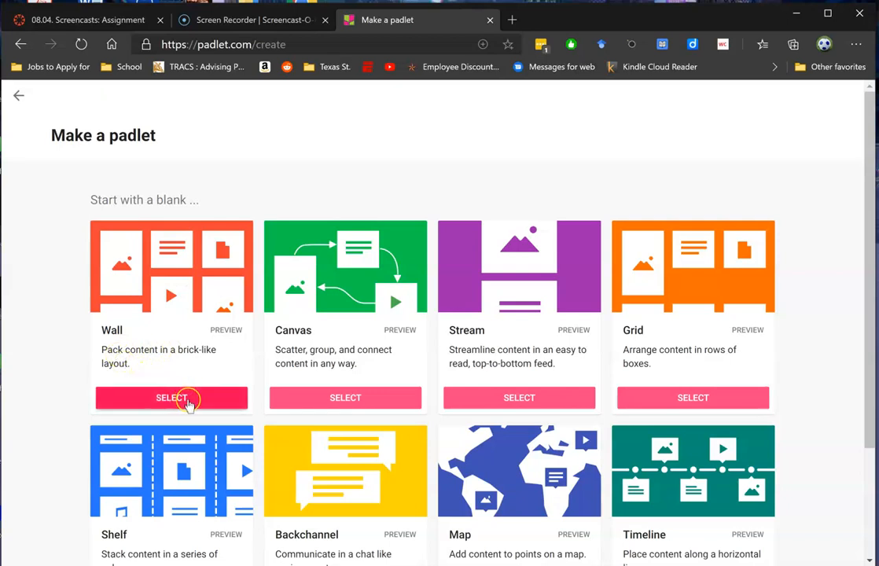
scroll(308, 372, down, 3)
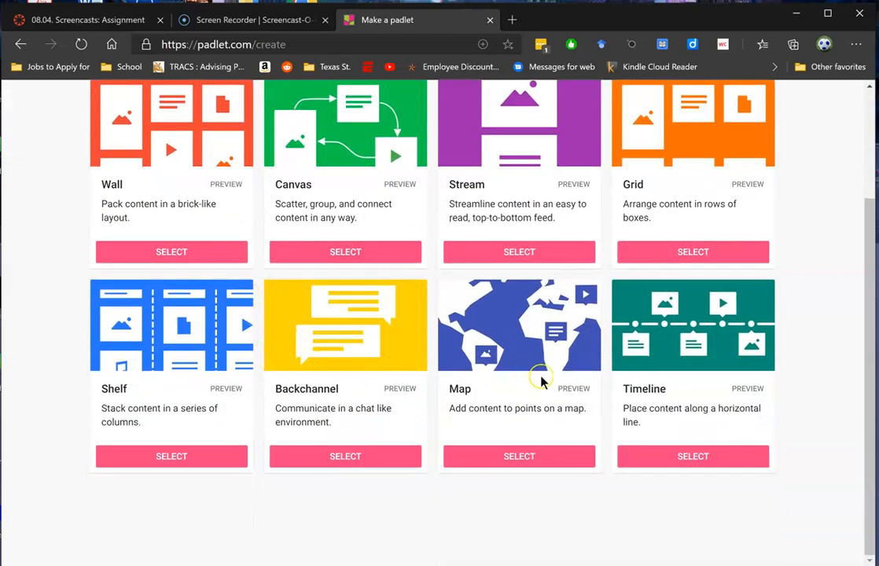
scroll(496, 359, up, 3)
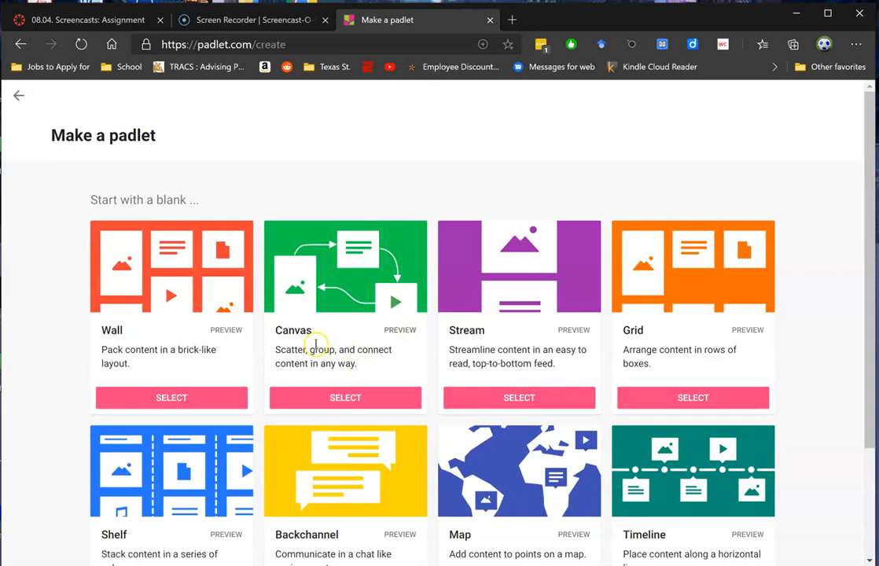
scroll(310, 353, down, 2)
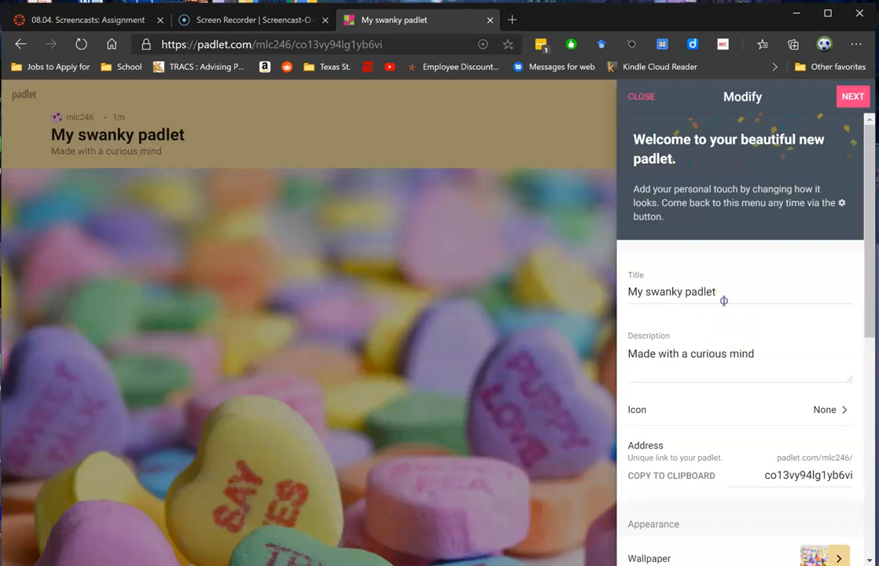
Step: Set the padlet's title to "My Brainstorm" and its description to "Brainstorming space"
triple_click(724, 300)
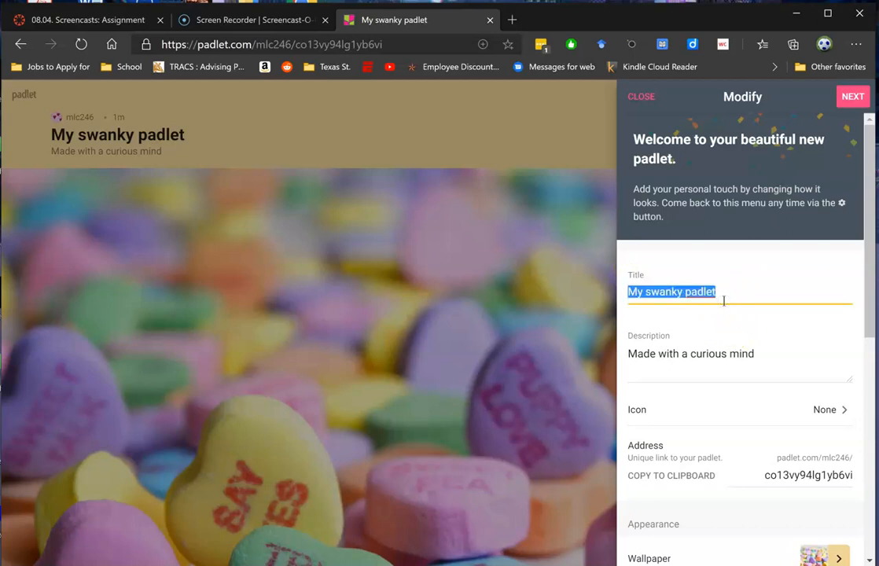
text(My br)
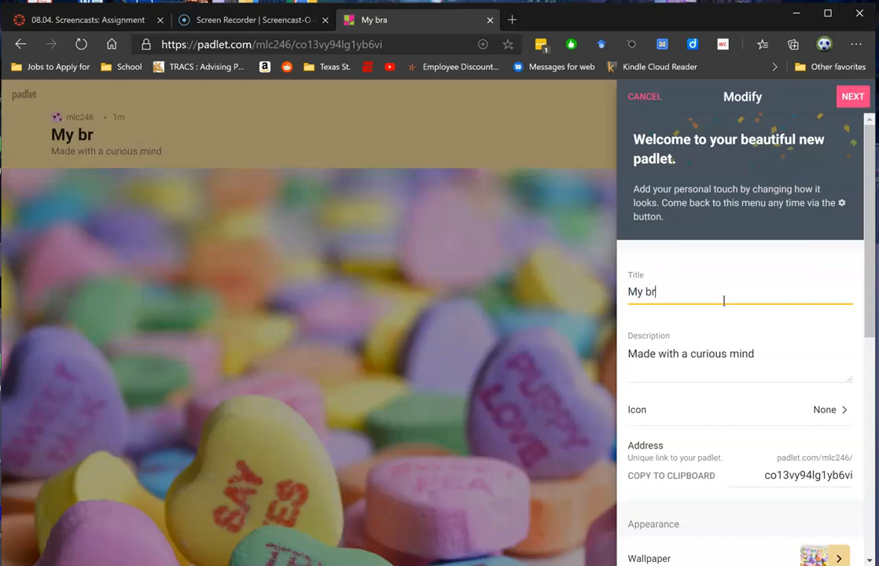
text(Brainstorm)
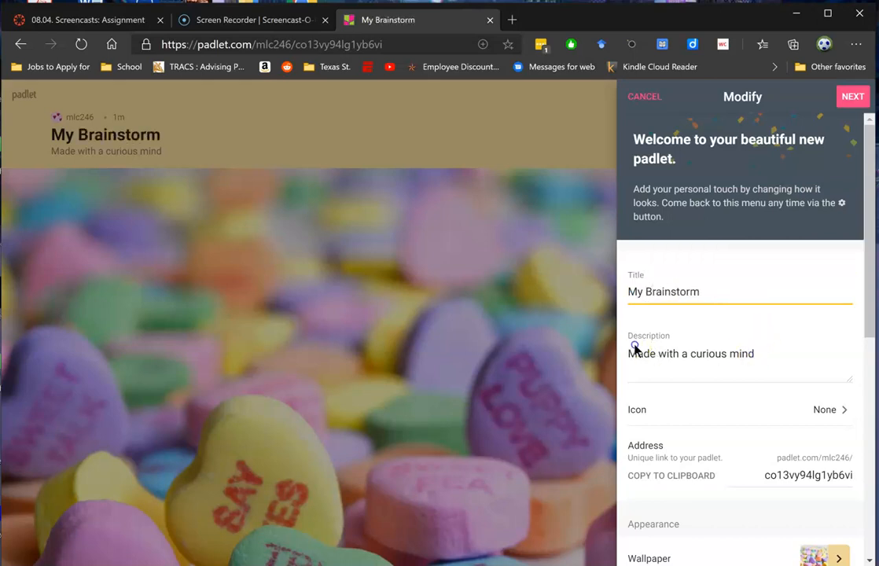
drag(634, 347, 583, 337)
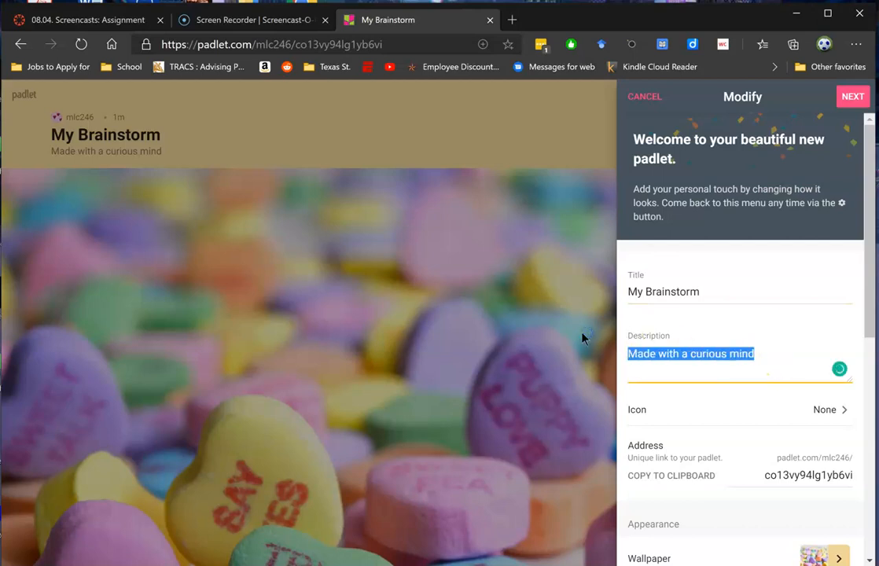
text(Brainstorming space)
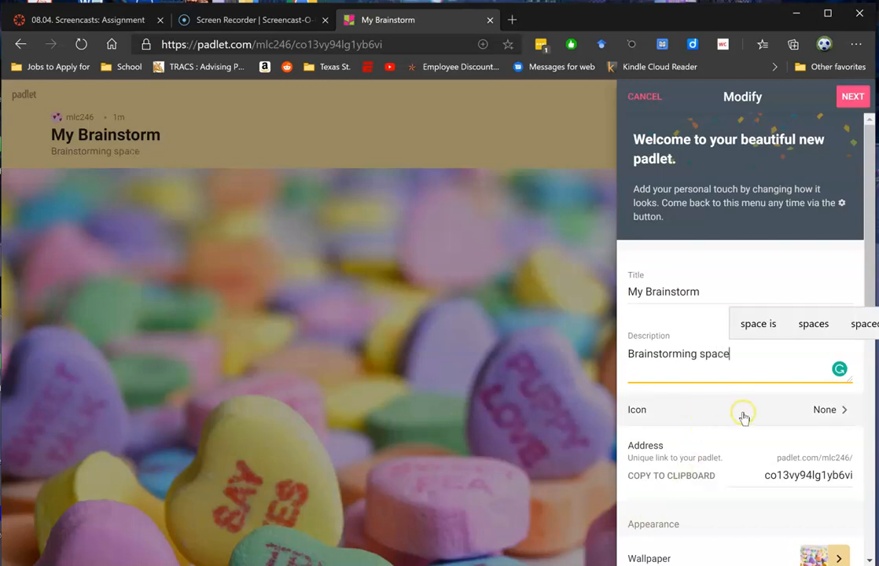
Step: Review the remaining appearance and posting settings, keep them as they are, and finish the padlet setup to start posting
scroll(707, 409, down, 3)
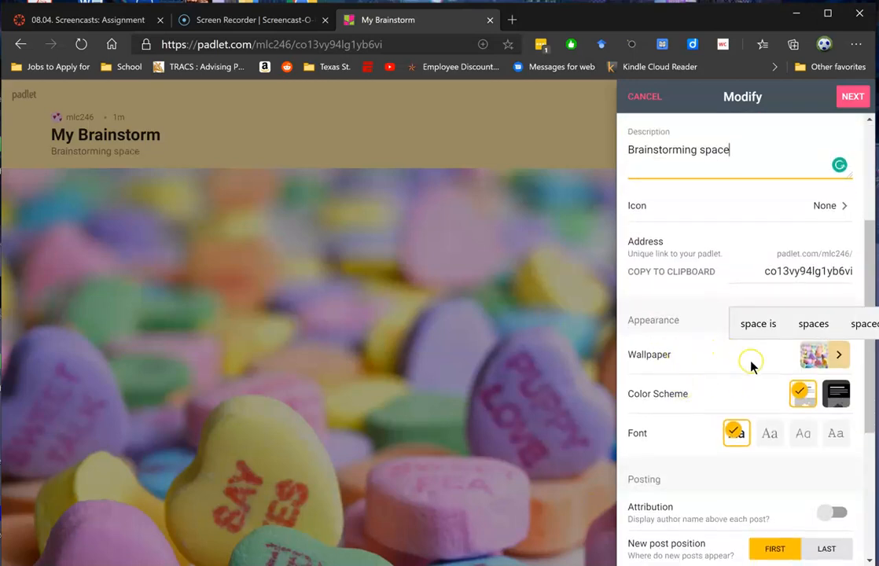
scroll(696, 443, down, 3)
scroll(670, 424, up, 4)
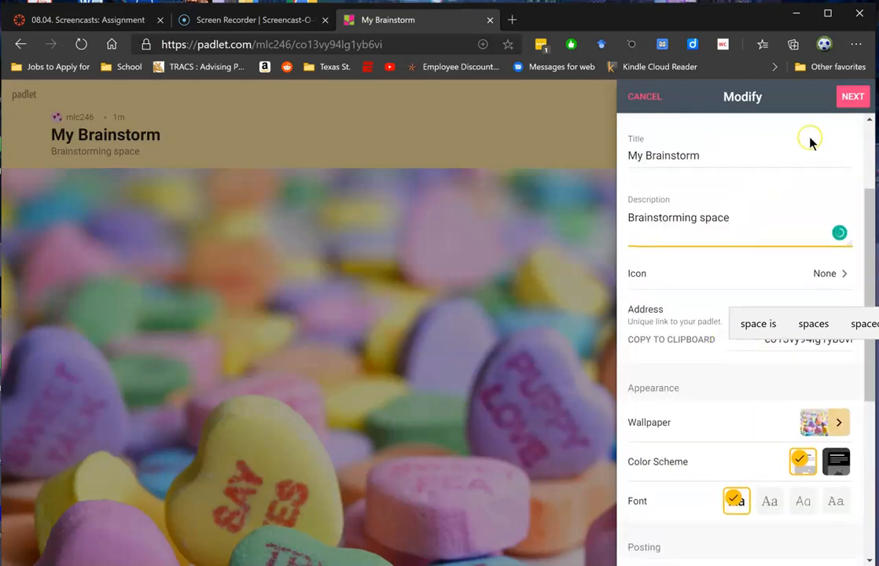
click(851, 98)
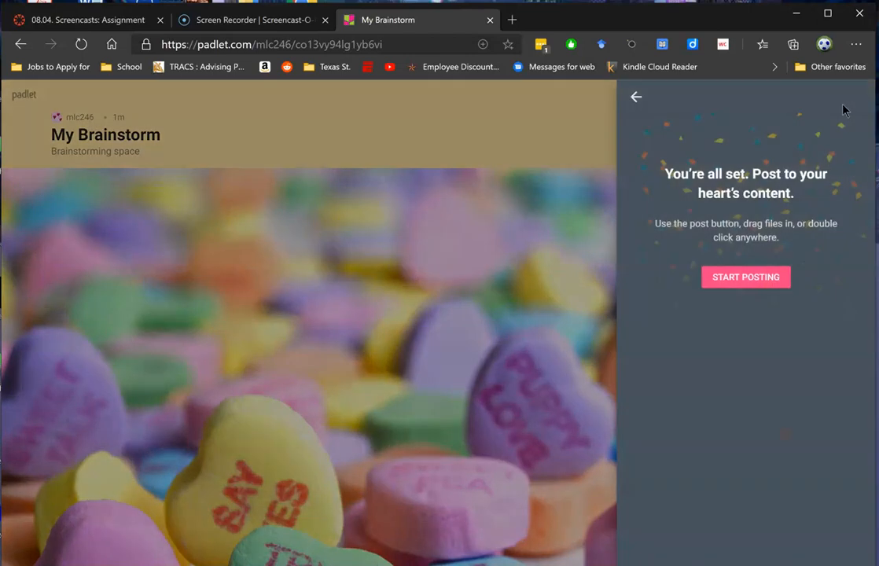
click(755, 278)
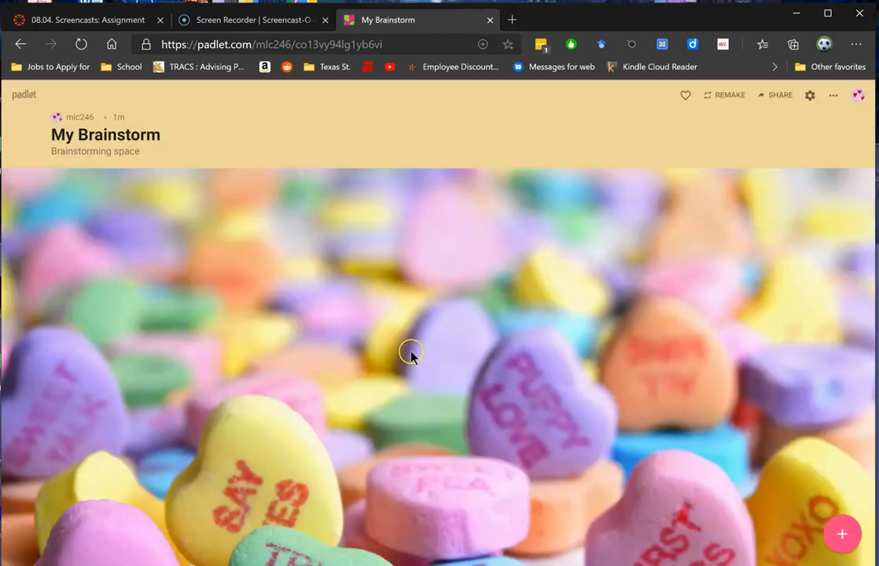
Step: Add a post titled "Idea" with the text "Make better products" to the padlet
click(842, 541)
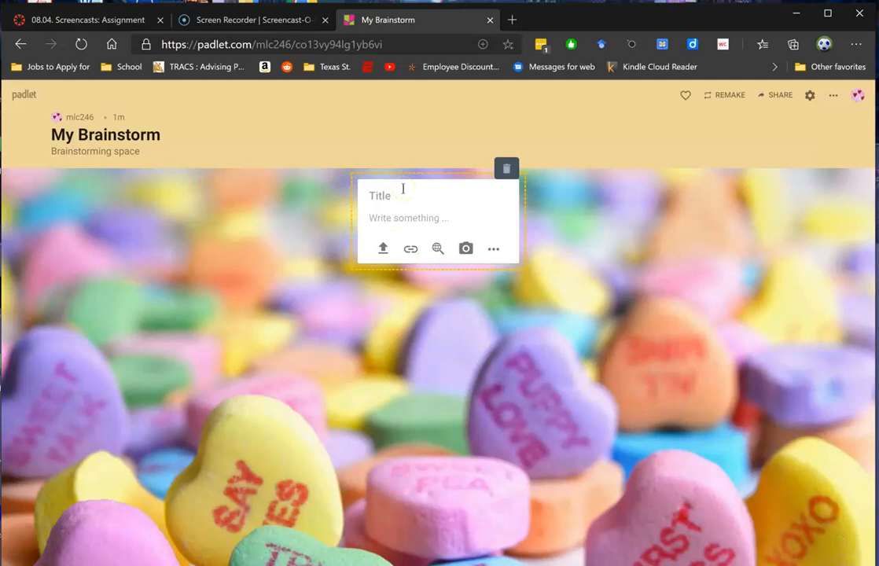
text(Idea)
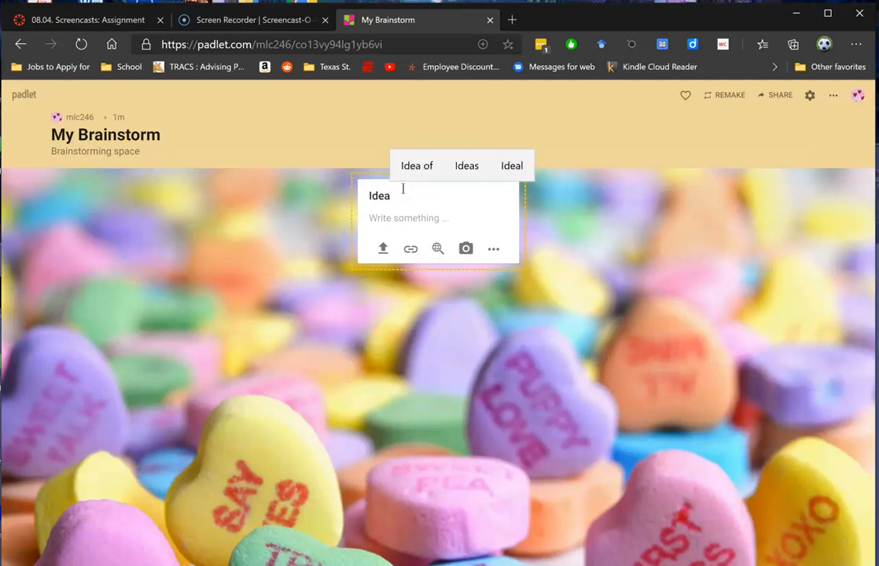
key(Tab)
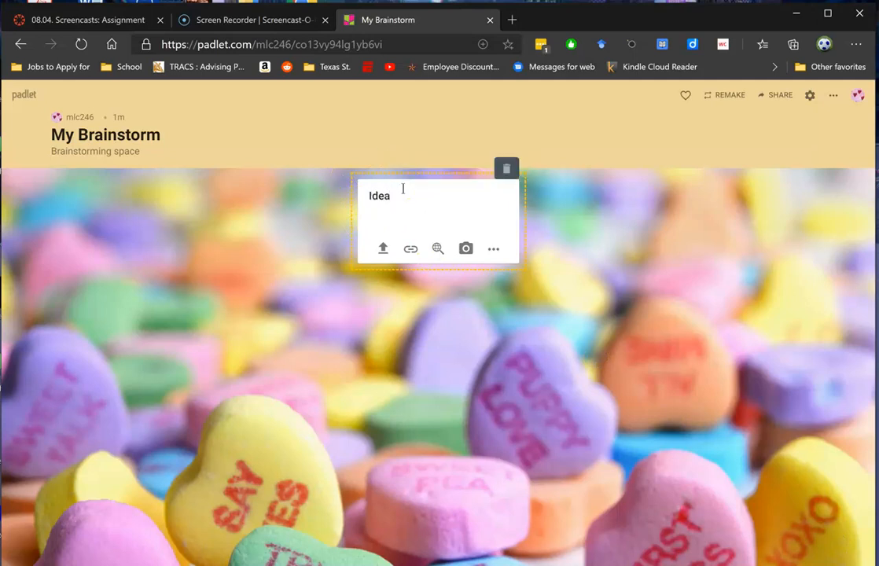
text(Make better [ppro)
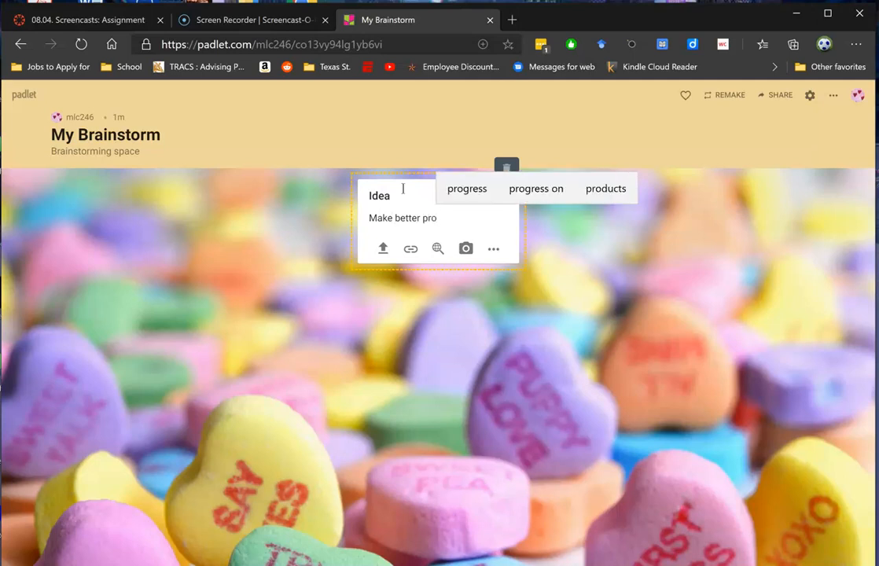
text(ducts)
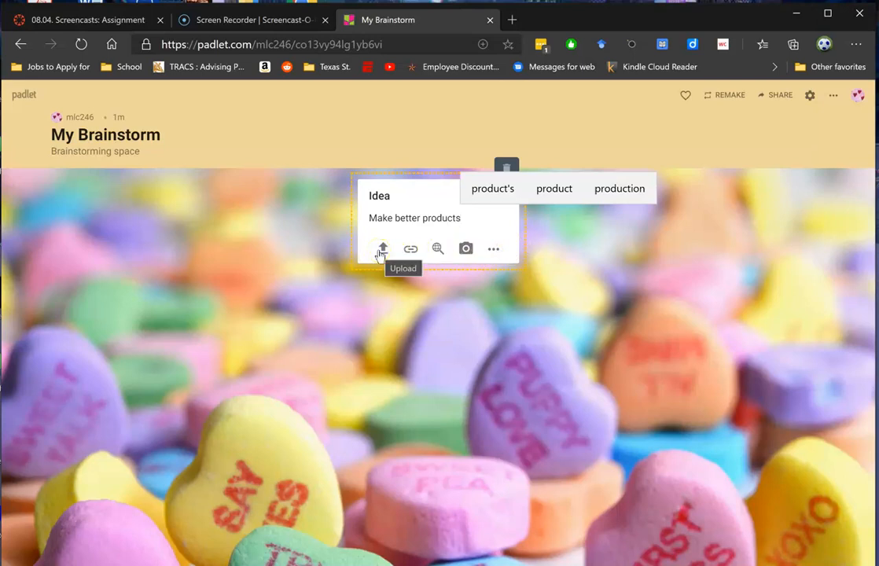
click(569, 231)
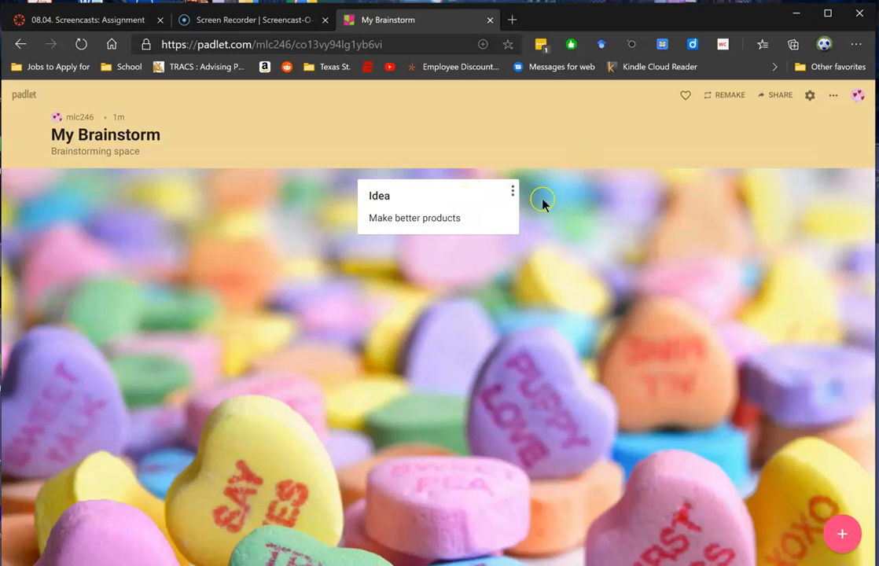
Step: Examine the padlet's sharing settings, including its privacy levels and the visitor permission choices, without changing them
click(763, 100)
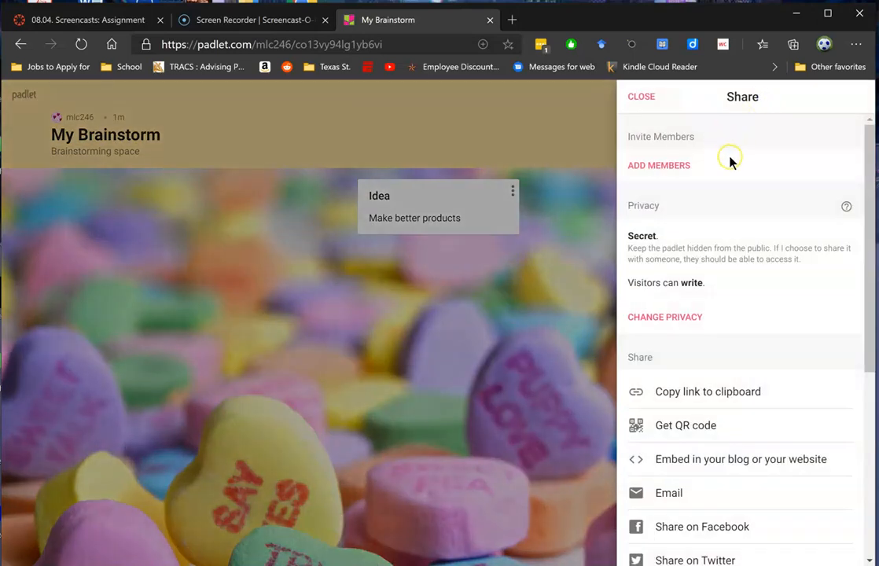
scroll(686, 172, down, 1)
scroll(697, 172, up, 1)
scroll(719, 189, down, 3)
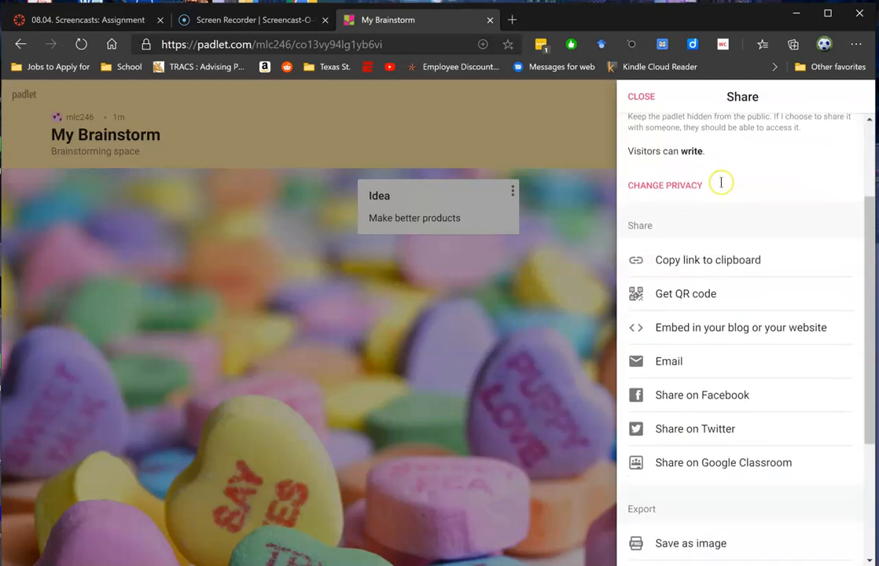
scroll(667, 196, up, 2)
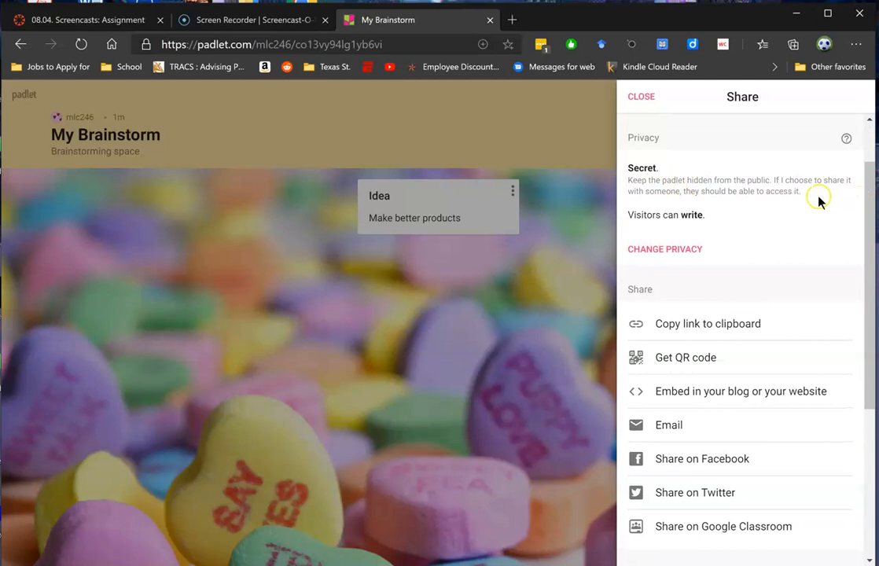
click(672, 253)
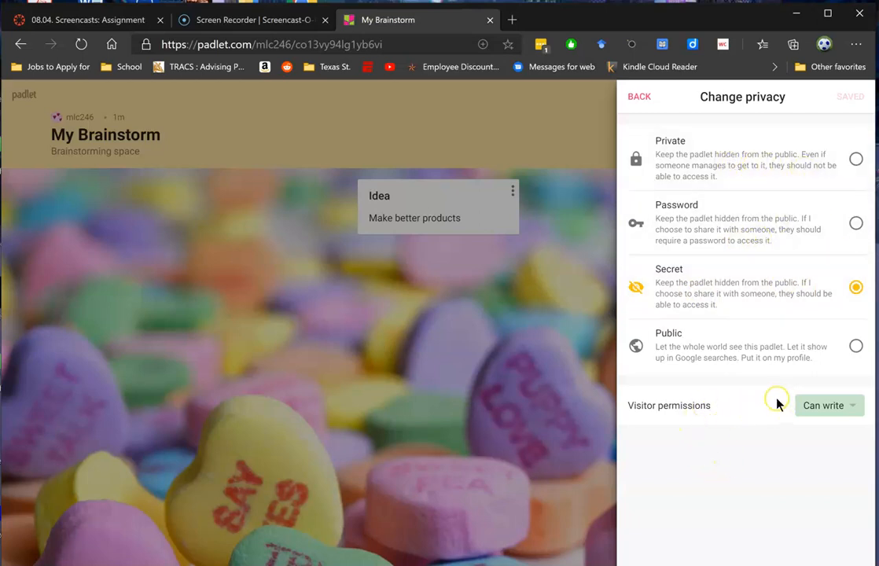
click(821, 406)
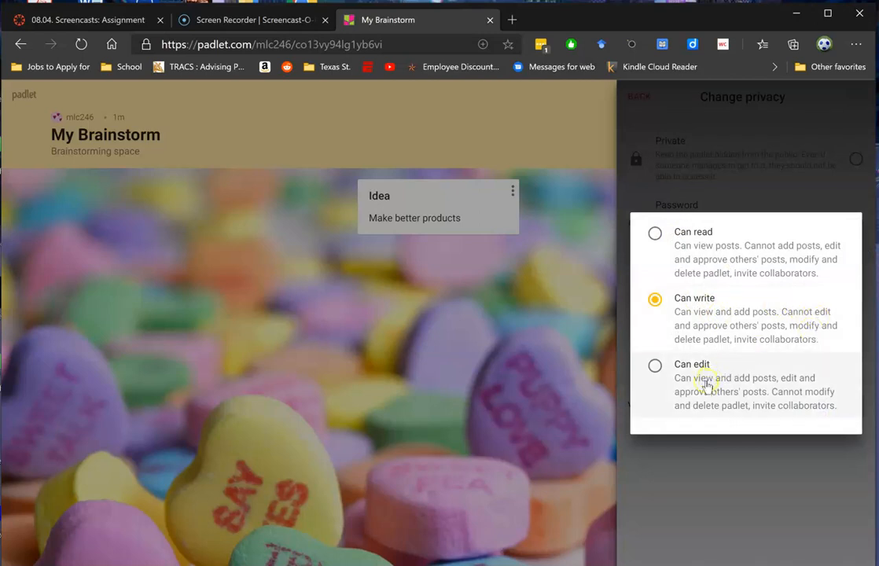
click(742, 437)
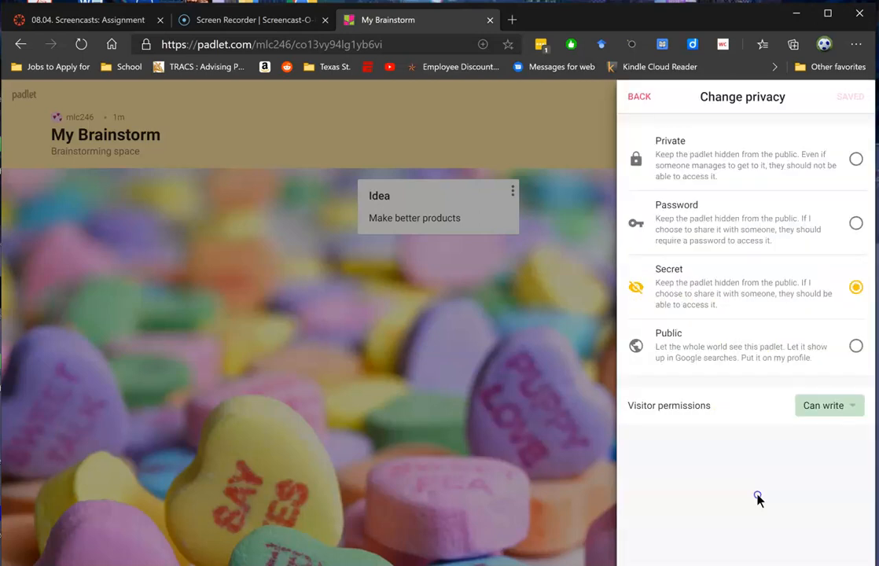
click(641, 100)
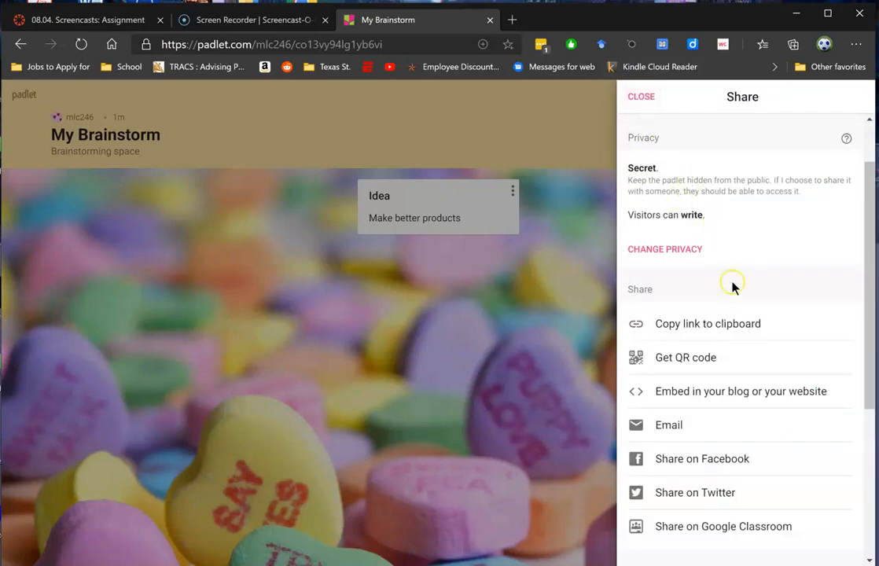
Step: Look through the padlet's link, embed, social sharing, export and print options, and close the sharing settings
scroll(731, 275, down, 1)
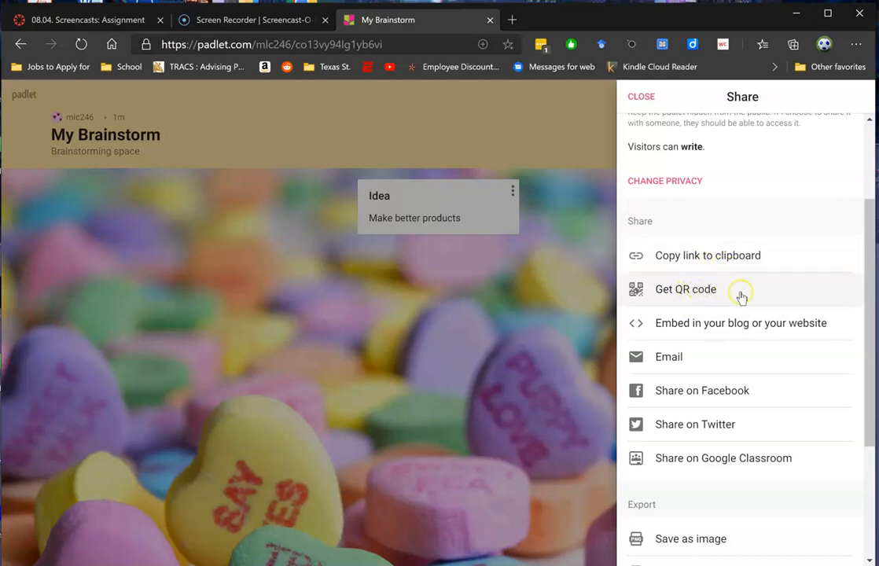
scroll(741, 297, down, 1)
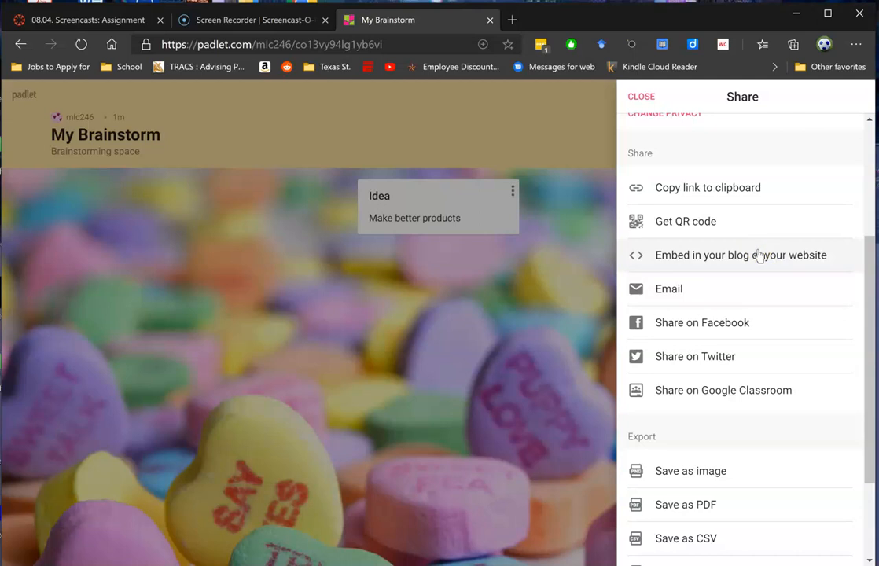
scroll(668, 320, down, 2)
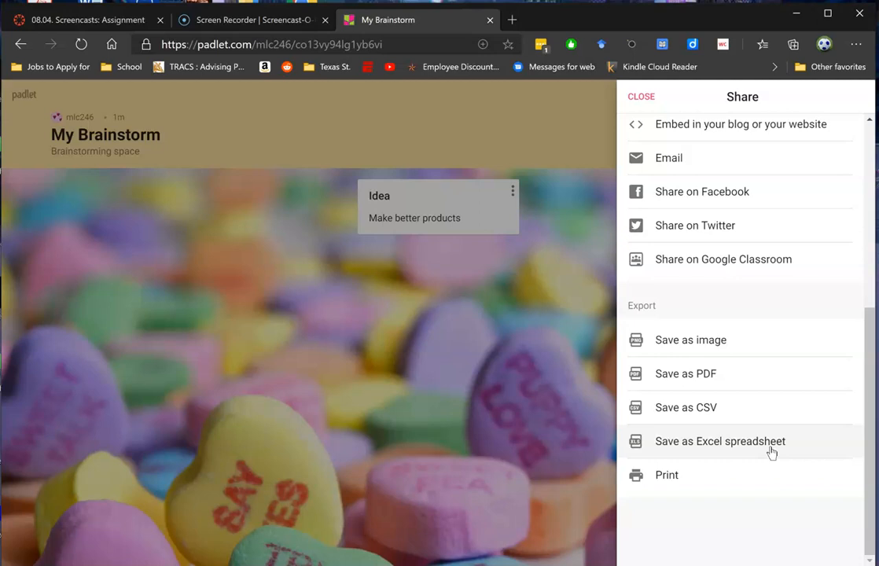
click(751, 472)
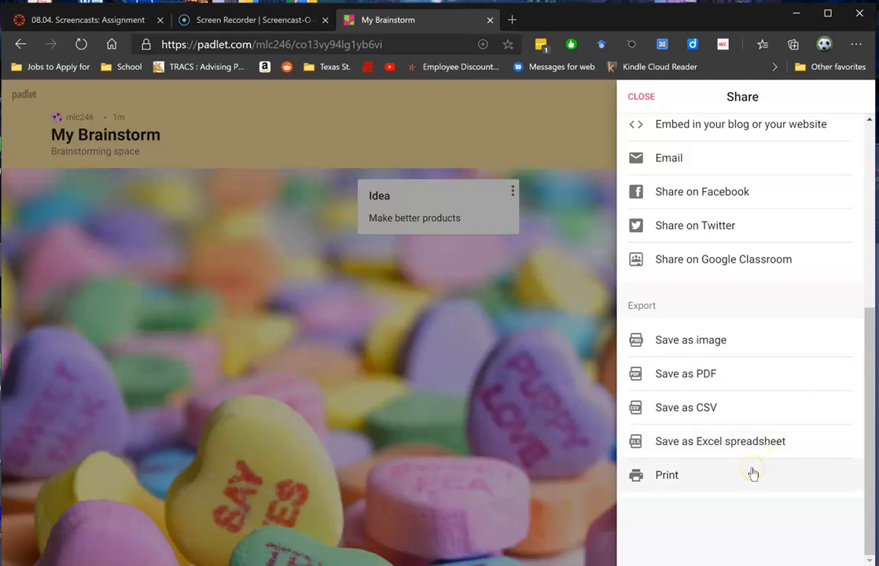
click(728, 480)
click(659, 102)
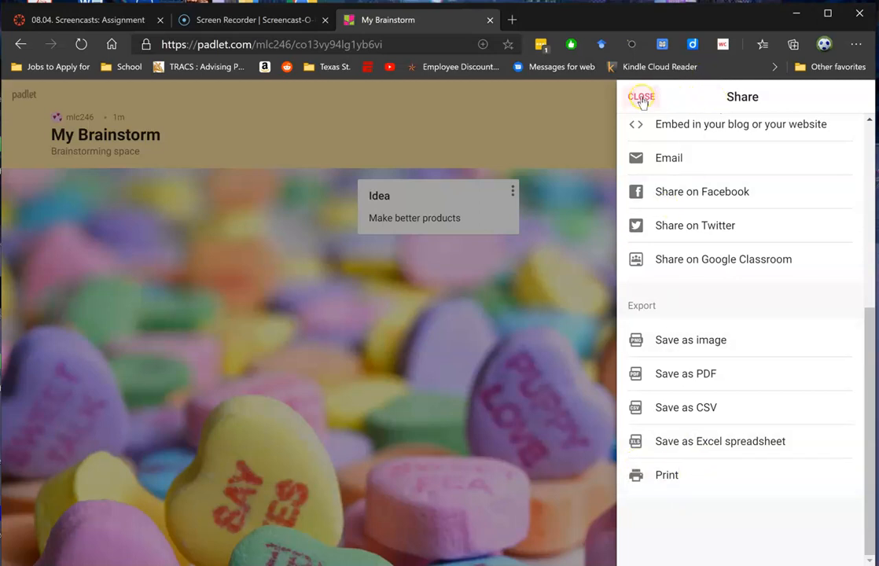